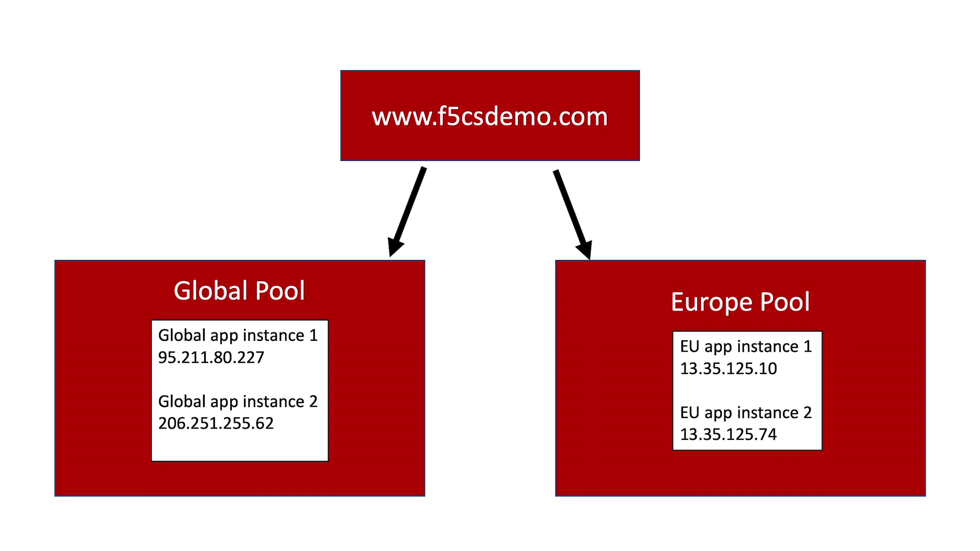
key("ctrl+Right")
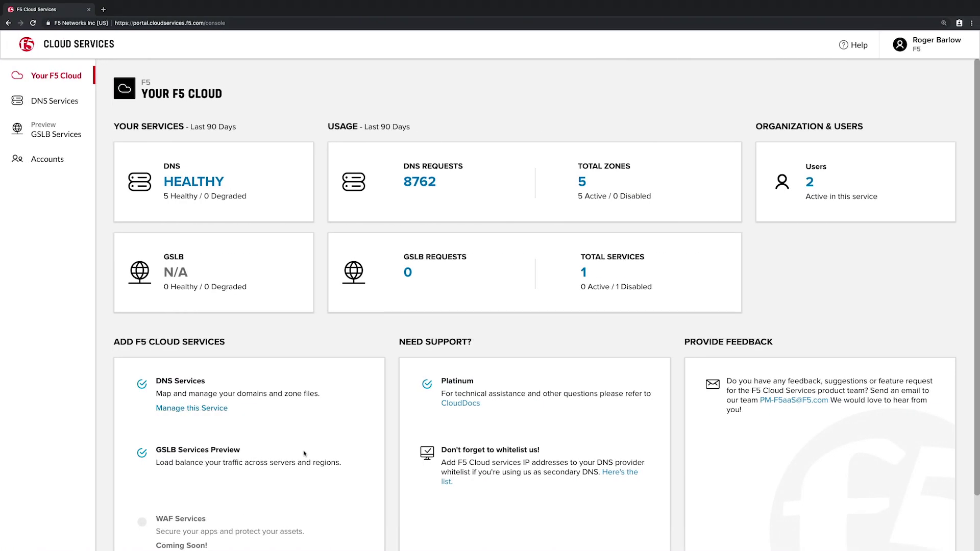
Step: Open the f5csdemo.com GSLB service and view its IP endpoints
left_click(34, 130)
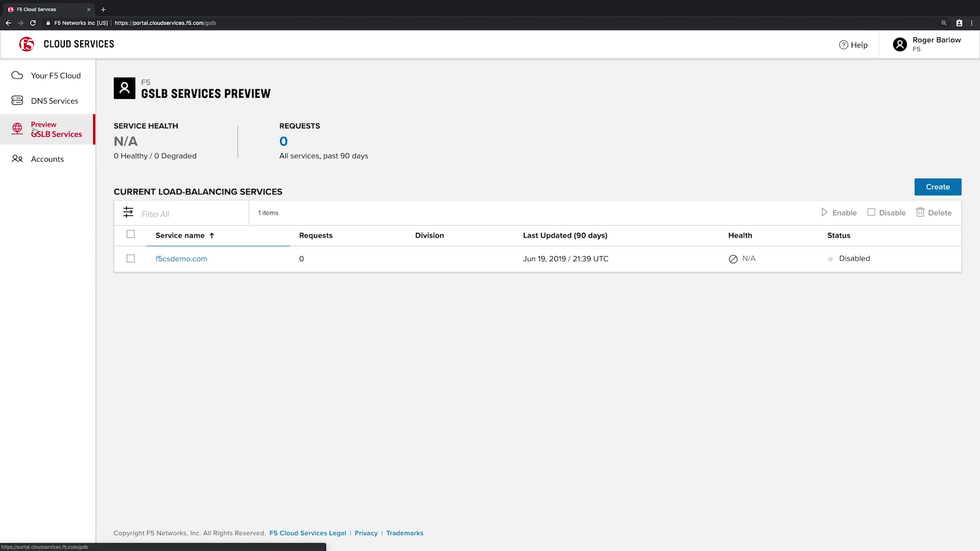
left_click(168, 258)
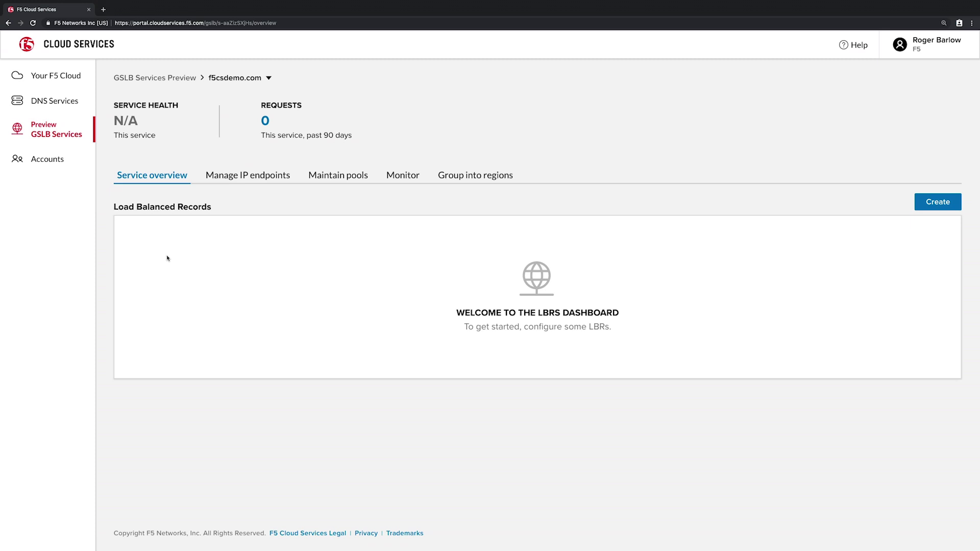
left_click(238, 181)
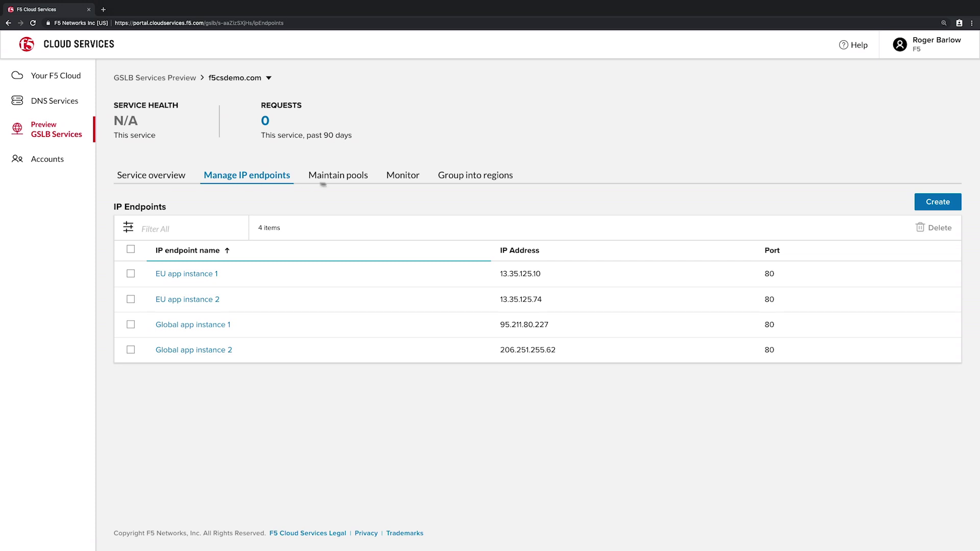
Step: Review the f5csdemo.com pools: EU Pool and Global Pool, two members each, round-robin
left_click(334, 178)
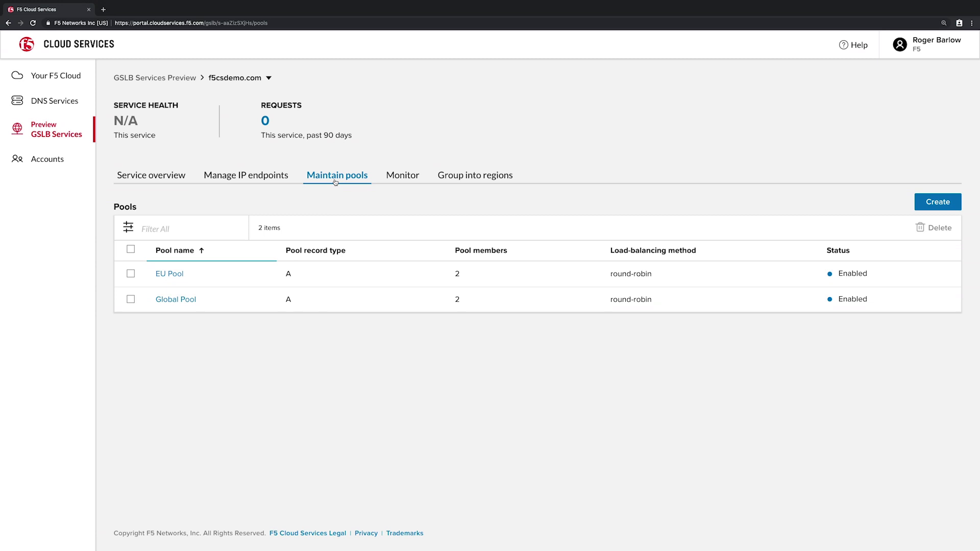
Step: Inspect EU Pool and Global Pool details, then view the Web Site Monitor (port 80, http)
left_click(178, 275)
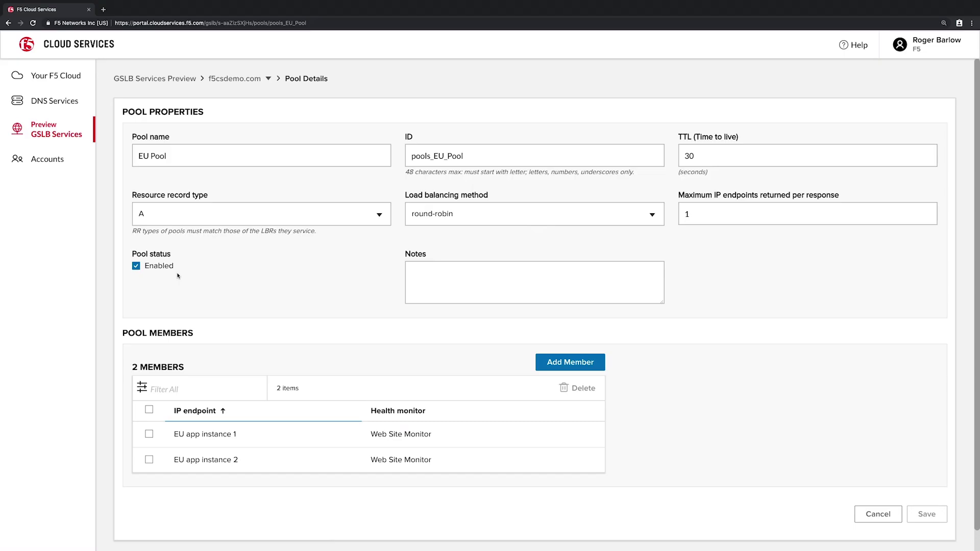
key("alt+Left")
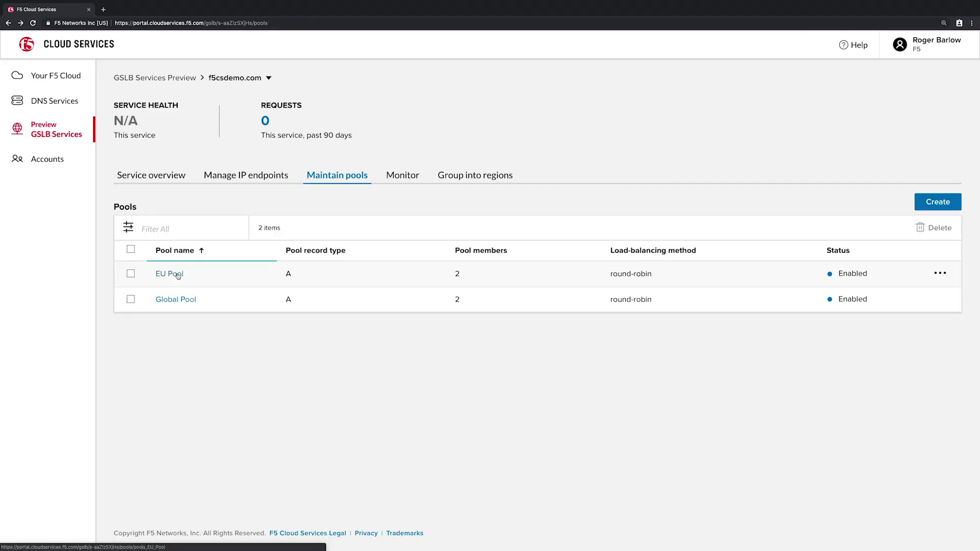
left_click(177, 301)
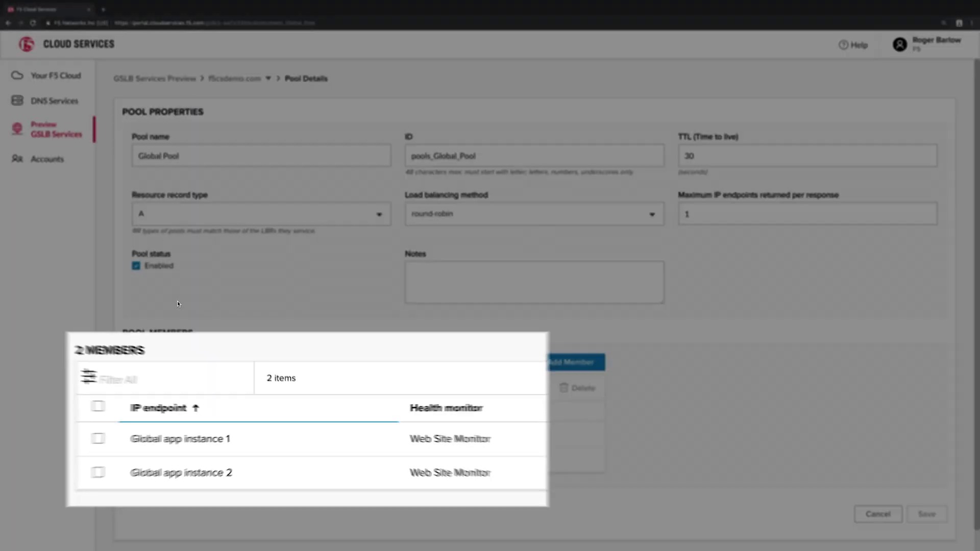
key("alt+Left")
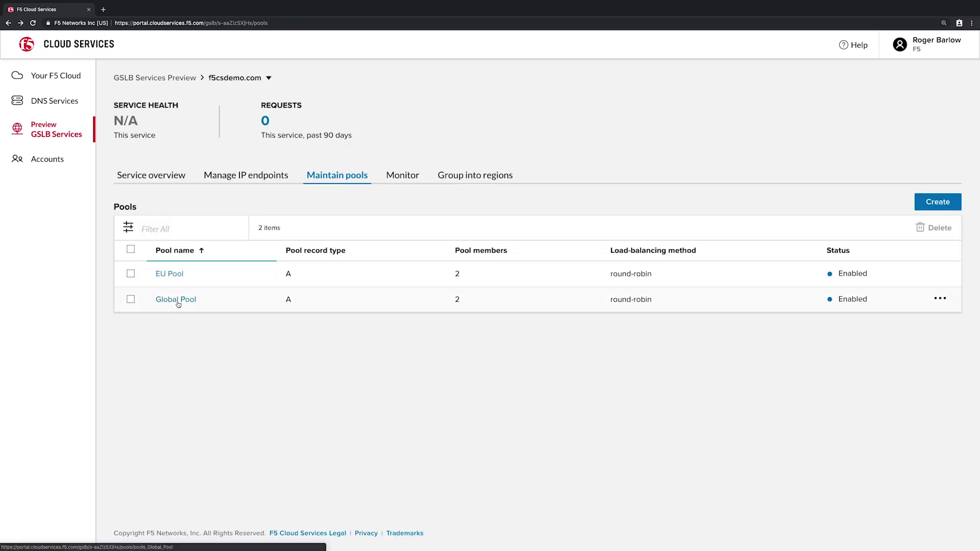
left_click(400, 177)
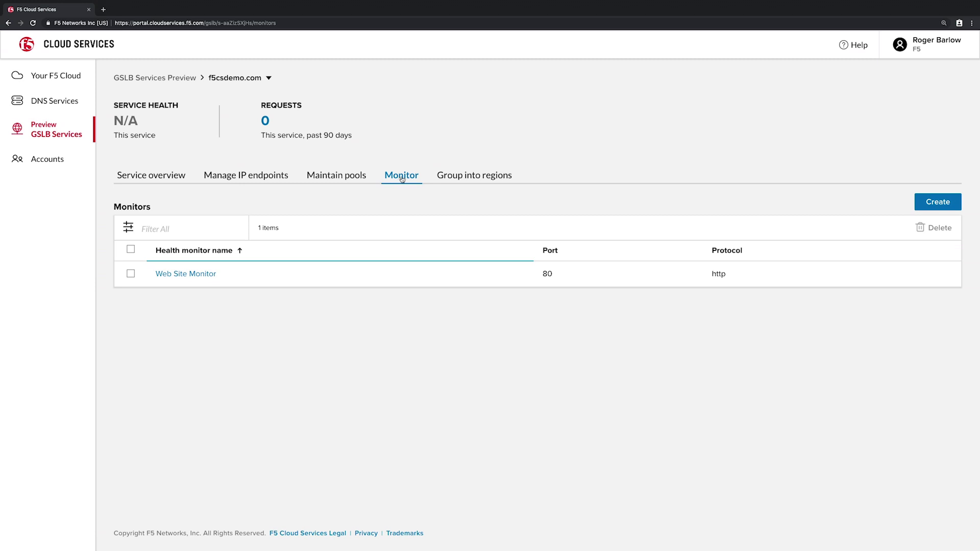
Step: Review the Everywhere and Europe regions, then return to the f5csdemo.com service overview
left_click(450, 177)
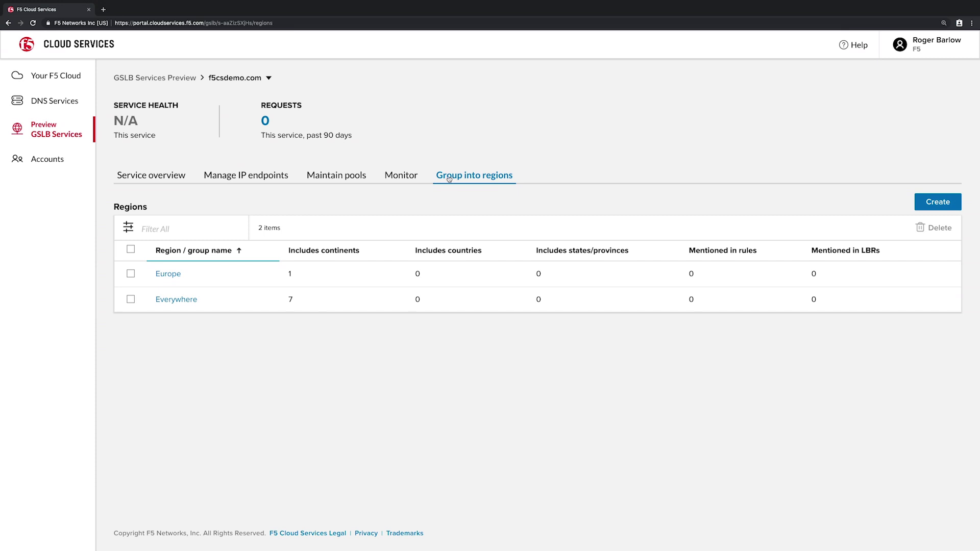
left_click(176, 302)
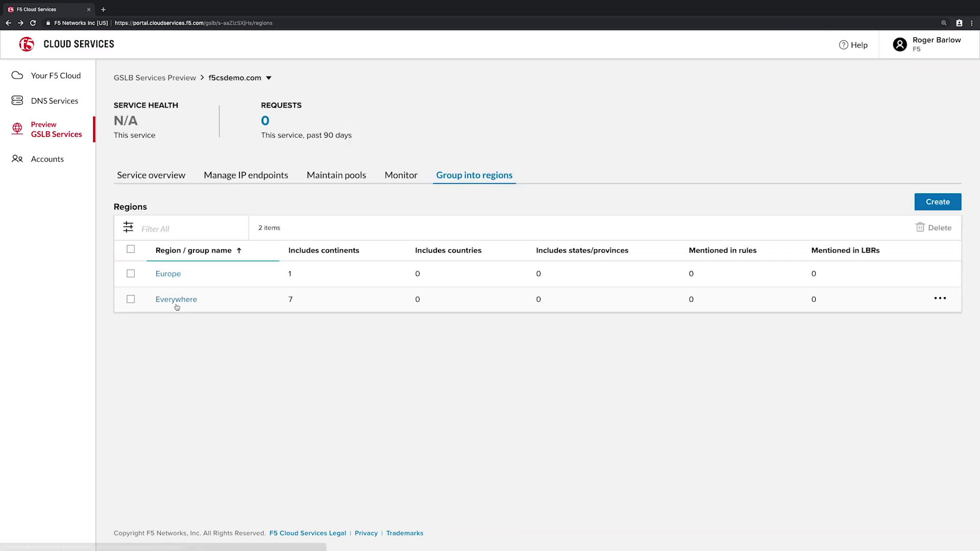
left_click(174, 276)
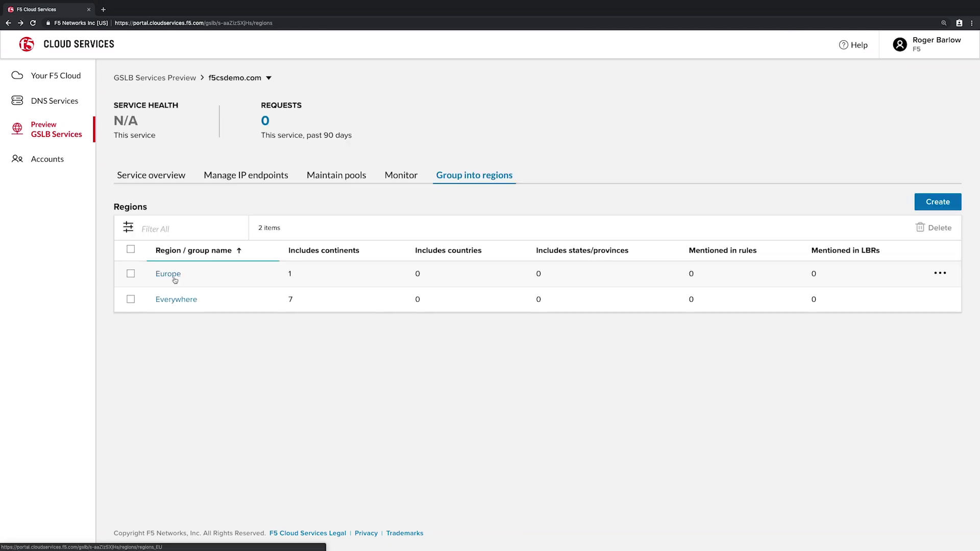
left_click(165, 180)
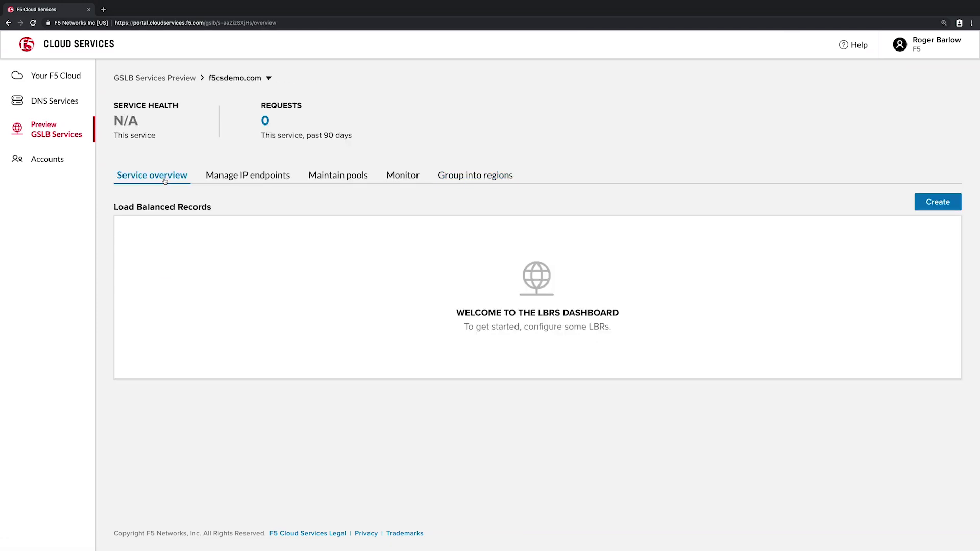
Step: Create an enabled type-A load-balanced record named WEB SITE with hosts www and www*
left_click(951, 203)
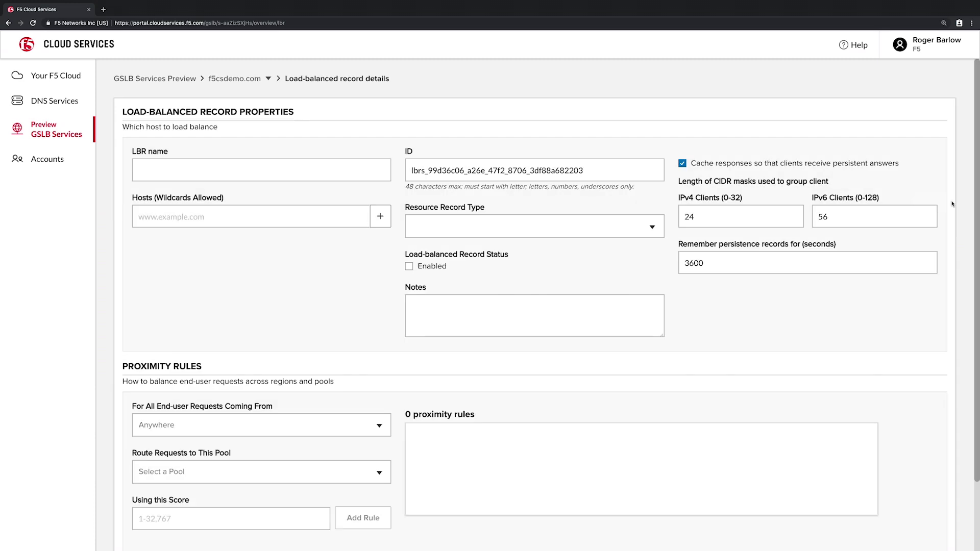
left_click(375, 171)
type("WEB SITE")
left_click(250, 216)
type("www")
left_click(381, 217)
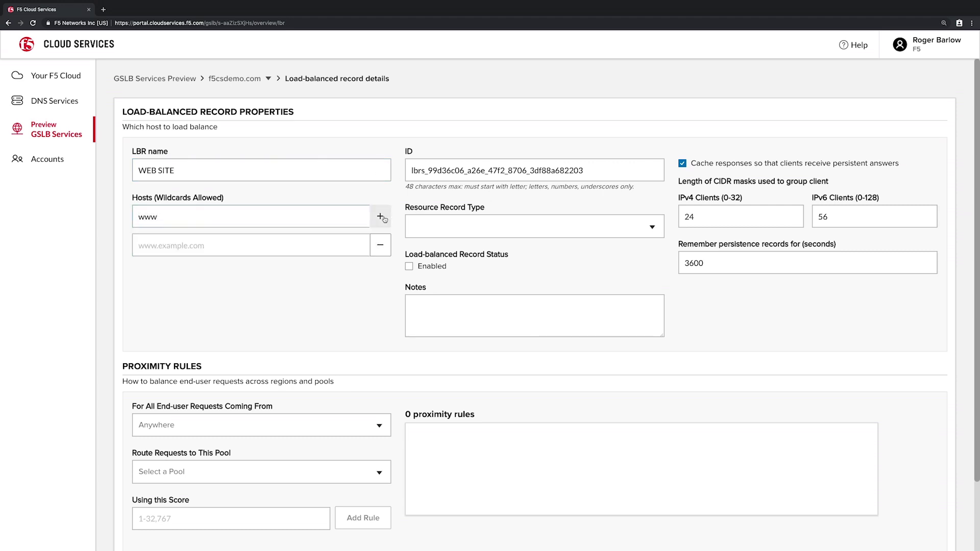
key("Tab")
type("ww")
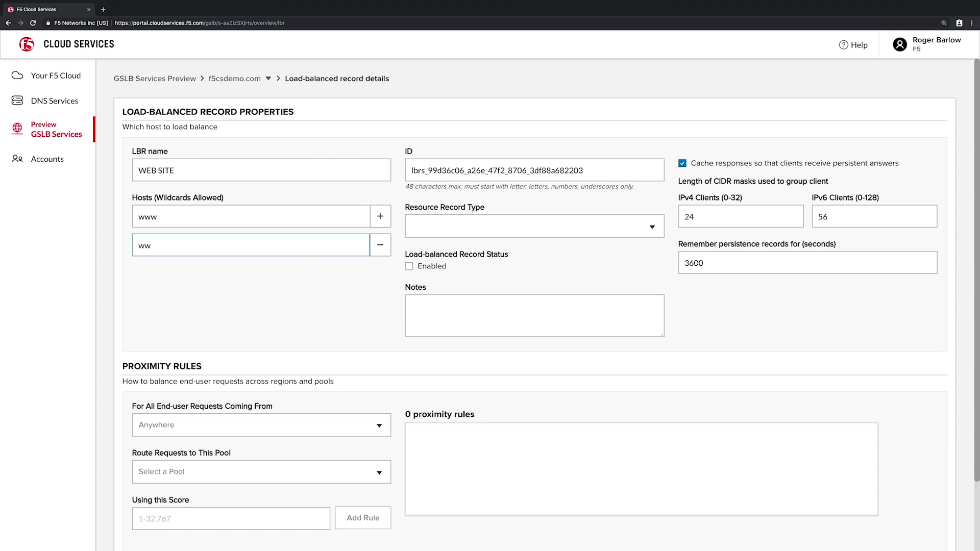
type("w*")
left_click(409, 266)
left_click(438, 234)
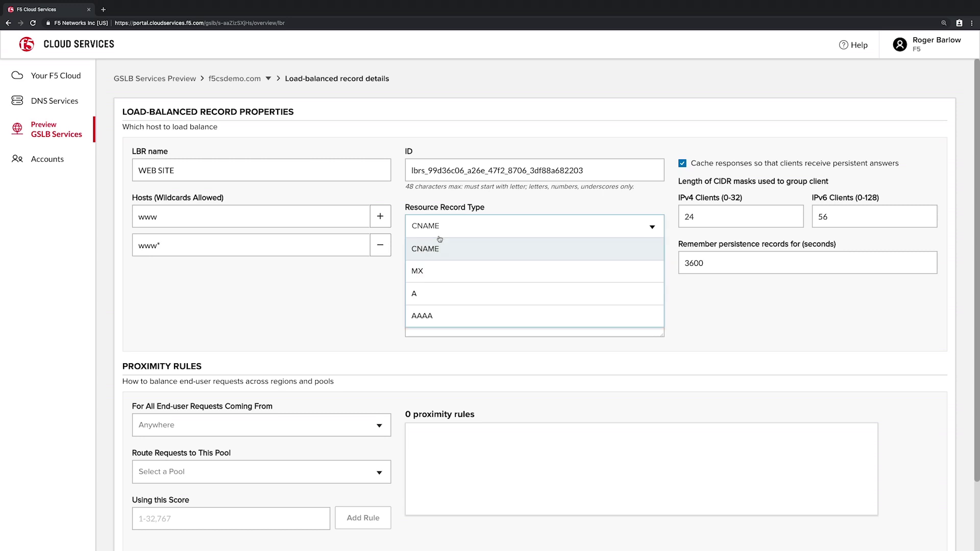
left_click(428, 286)
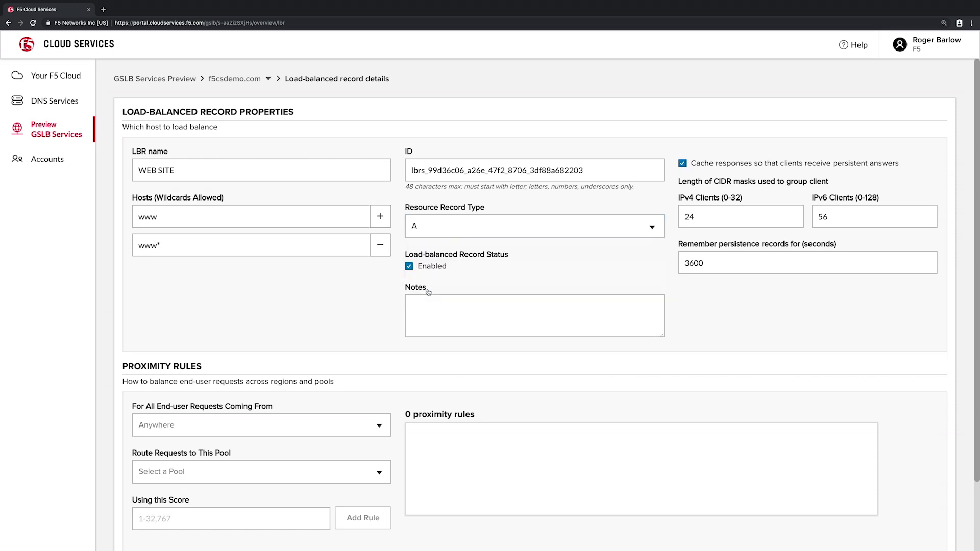
Step: Add a proximity rule routing Everywhere to Global Pool with score 50
left_click(371, 424)
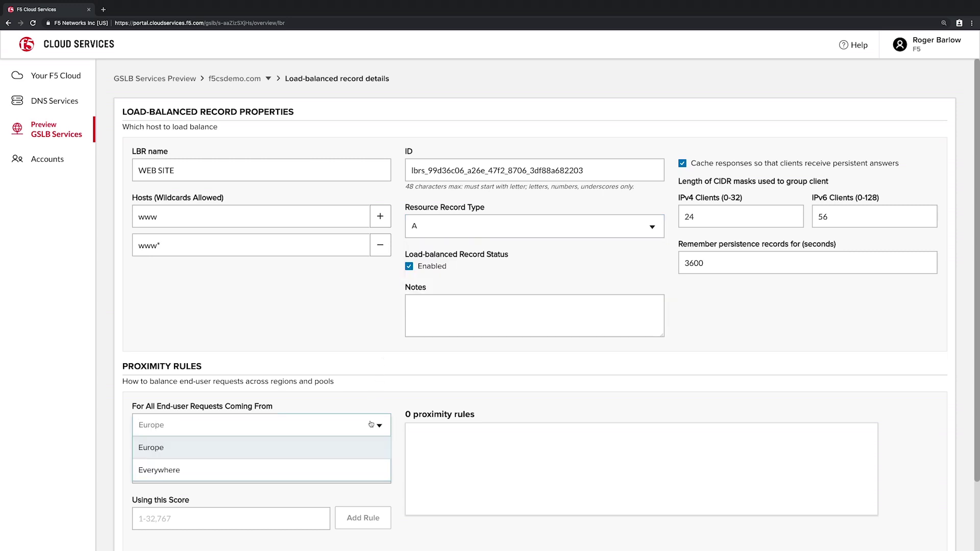
left_click(337, 474)
left_click(301, 477)
left_click(277, 518)
left_click(266, 520)
type("50")
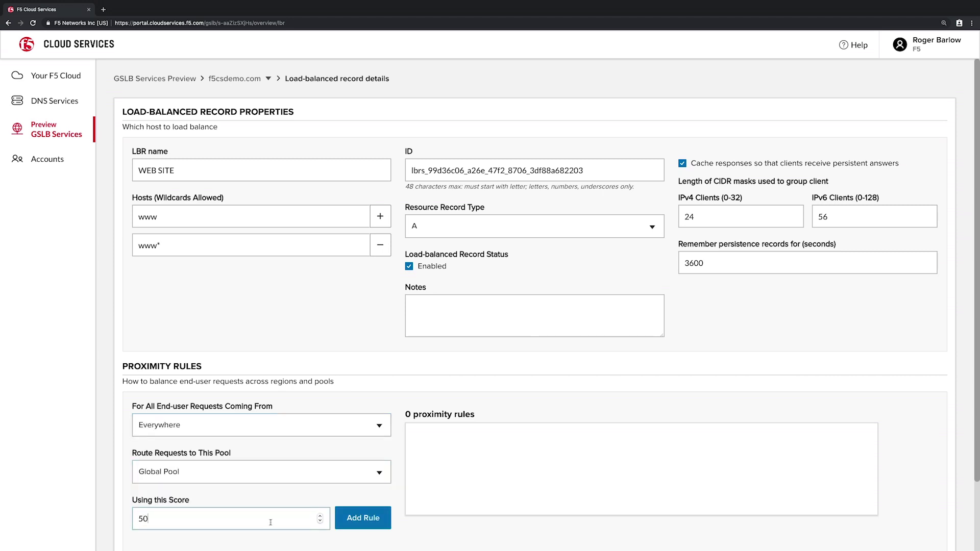
left_click(353, 524)
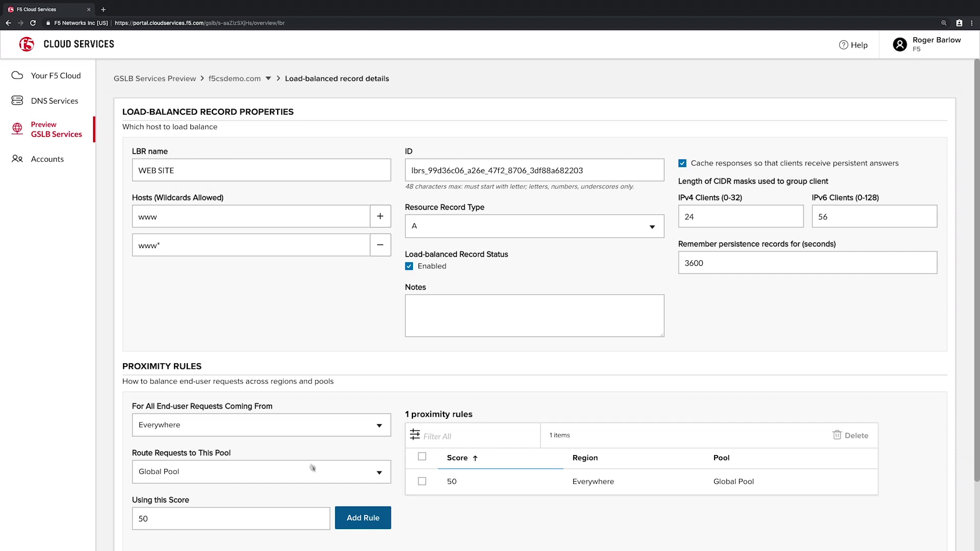
Step: Add a proximity rule routing Europe to EU Pool with score 80
left_click(302, 430)
left_click(293, 451)
left_click(286, 465)
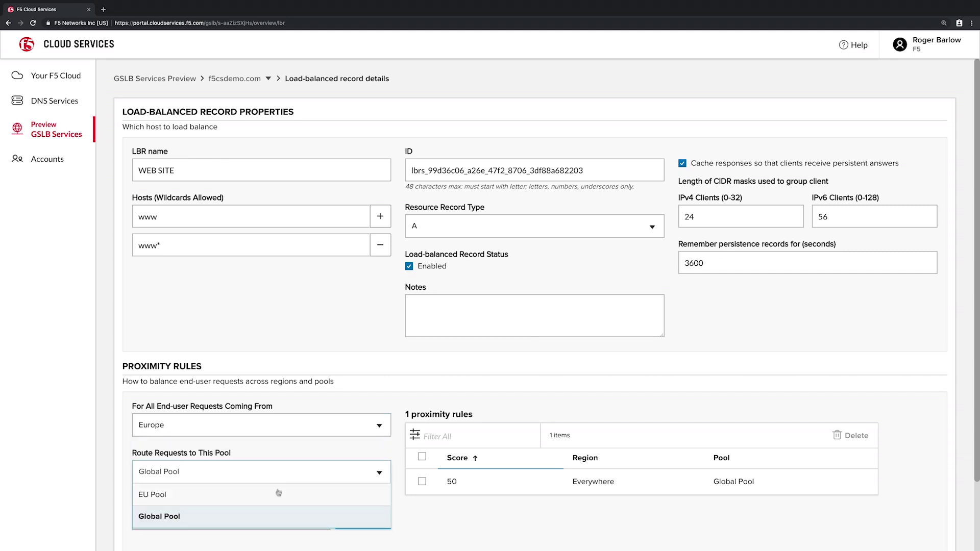
left_click(278, 494)
key("Tab")
type("80")
left_click(347, 528)
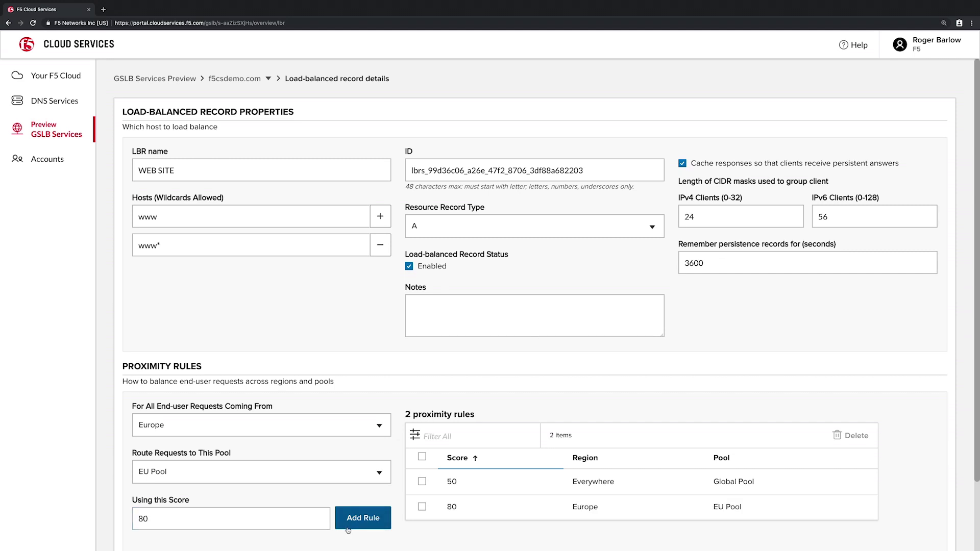
scroll(437, 536, "down", 2)
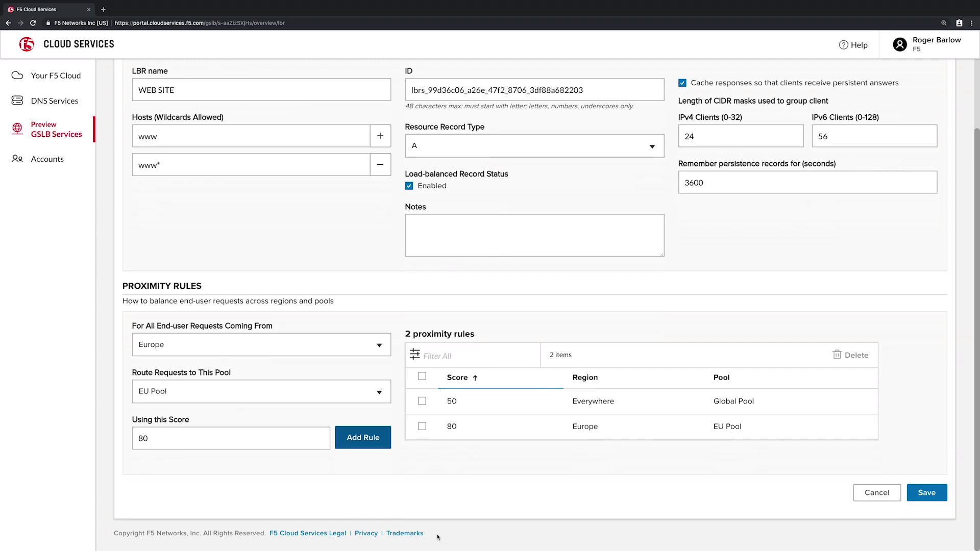
Step: Save the WEB SITE record and enable the f5csdemo.com GSLB service
left_click(913, 494)
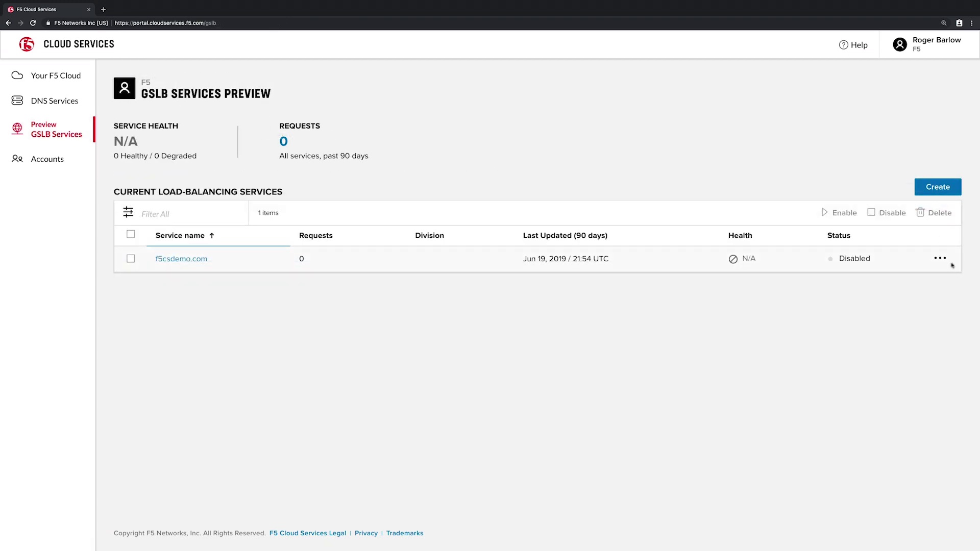
left_click(941, 259)
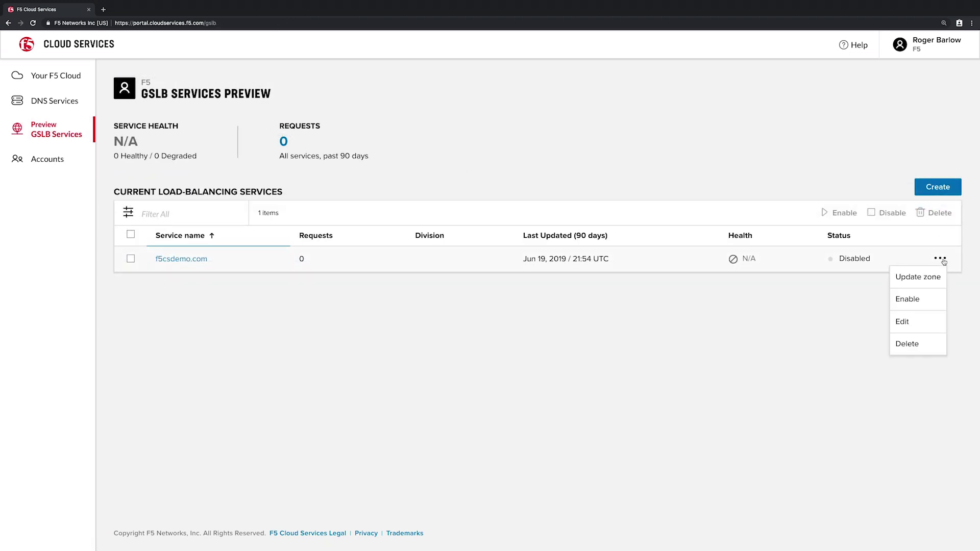
left_click(928, 300)
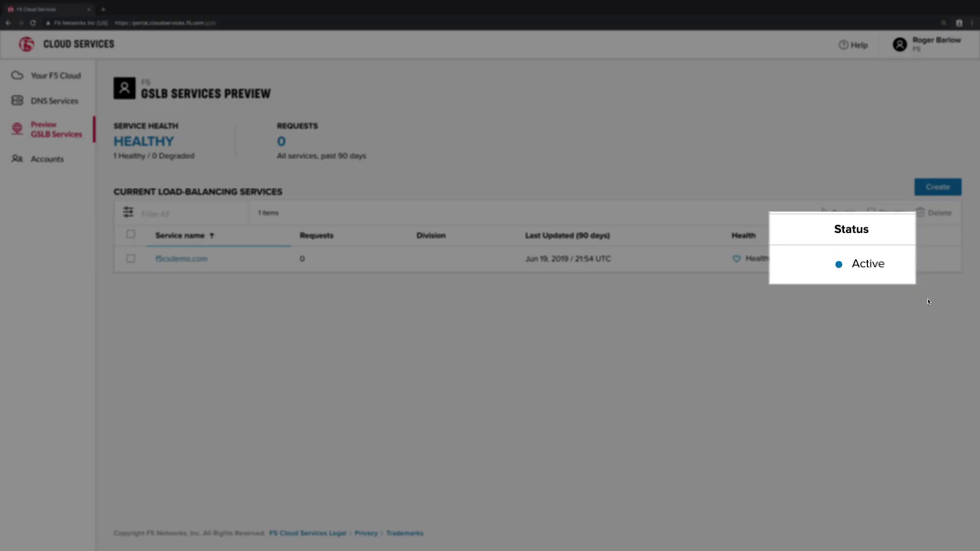
key("ctrl+Right")
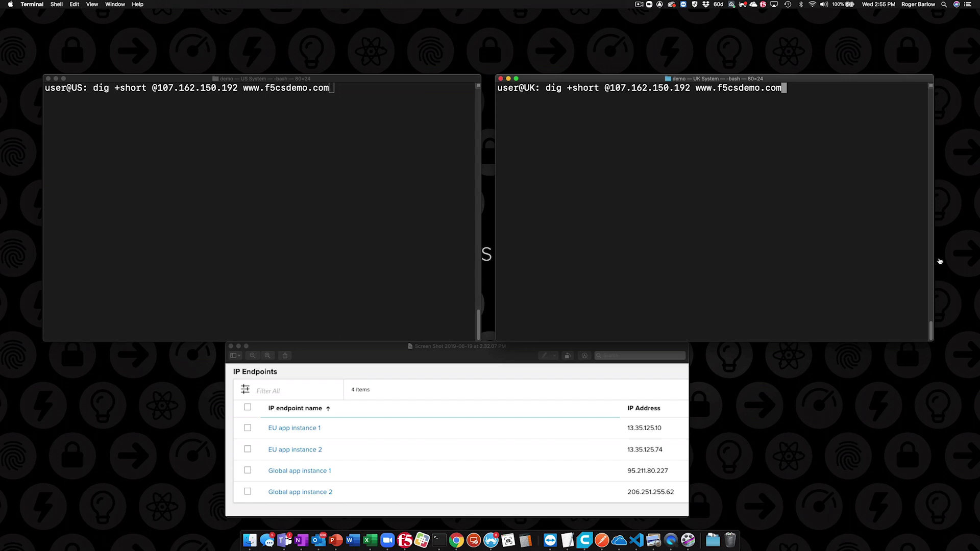
left_click(225, 193)
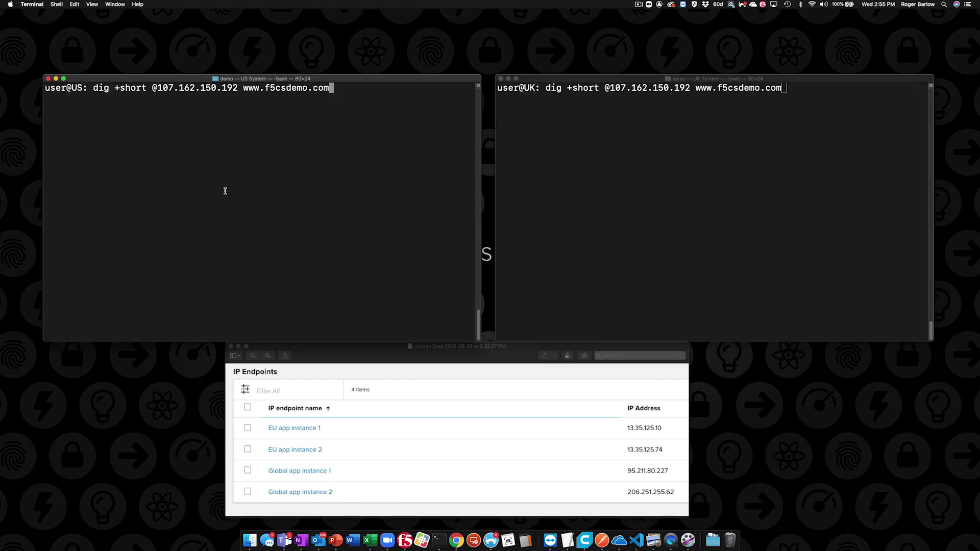
key("Return")
left_click(613, 197)
key("Return")
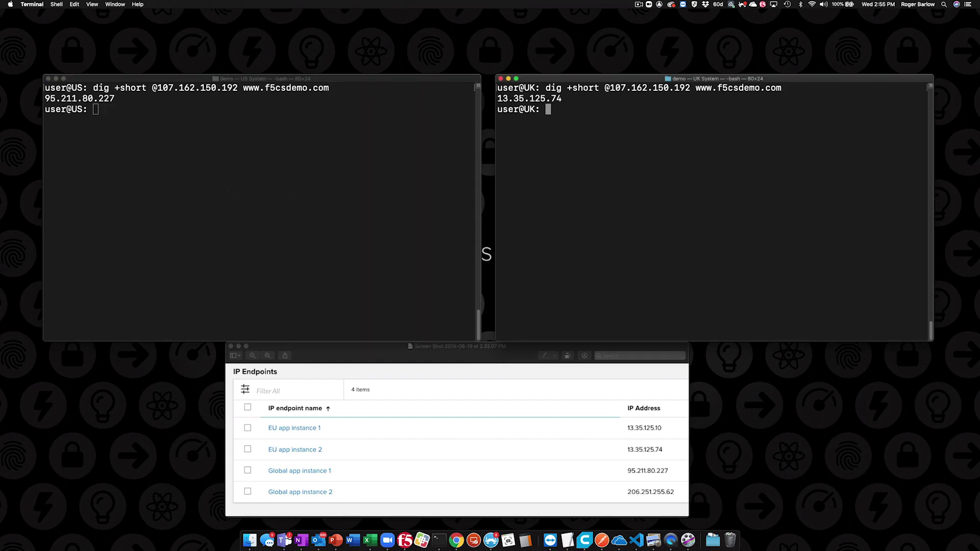